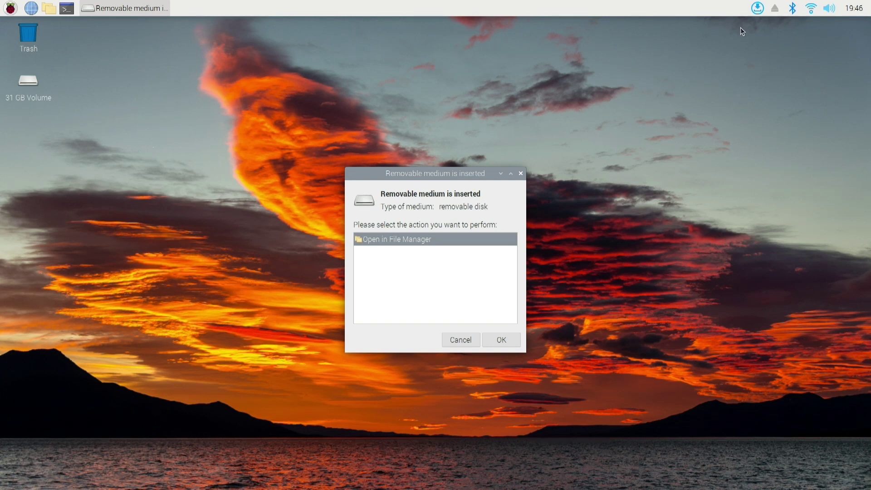
Dismiss the removable medium prompt and launch Raspberry Pi Imager.
click(521, 173)
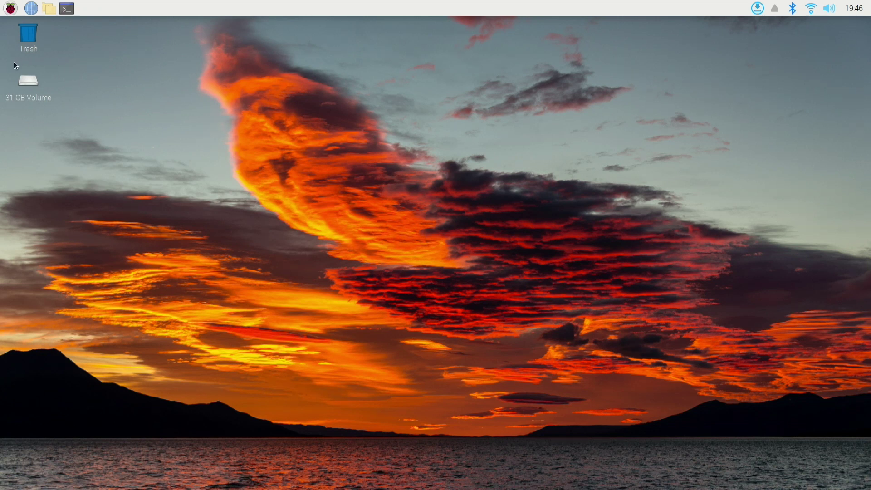
click(10, 14)
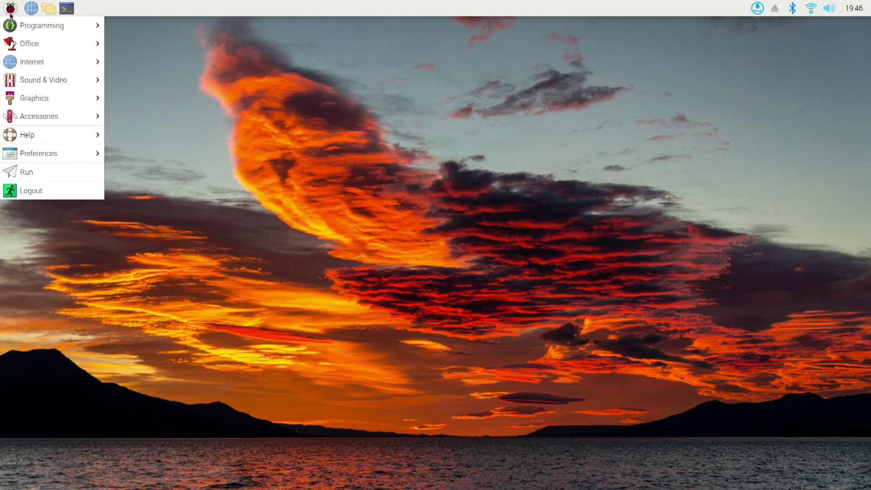
mouse_move(56, 113)
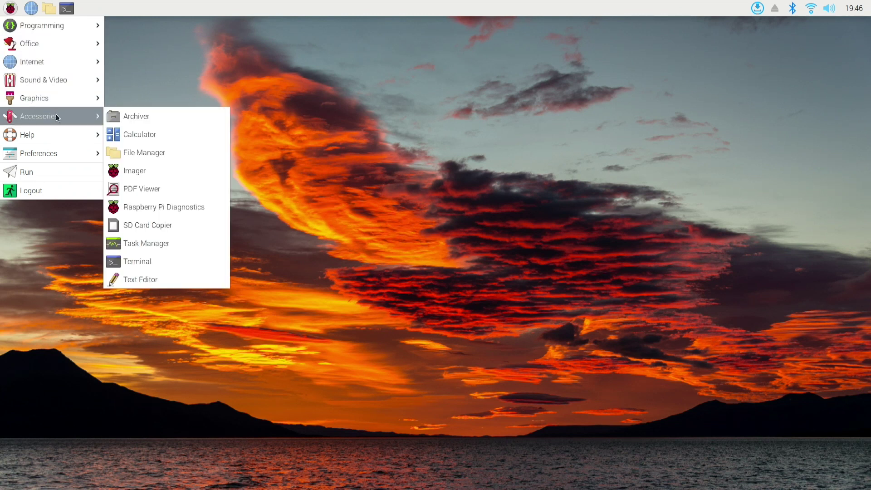
click(152, 175)
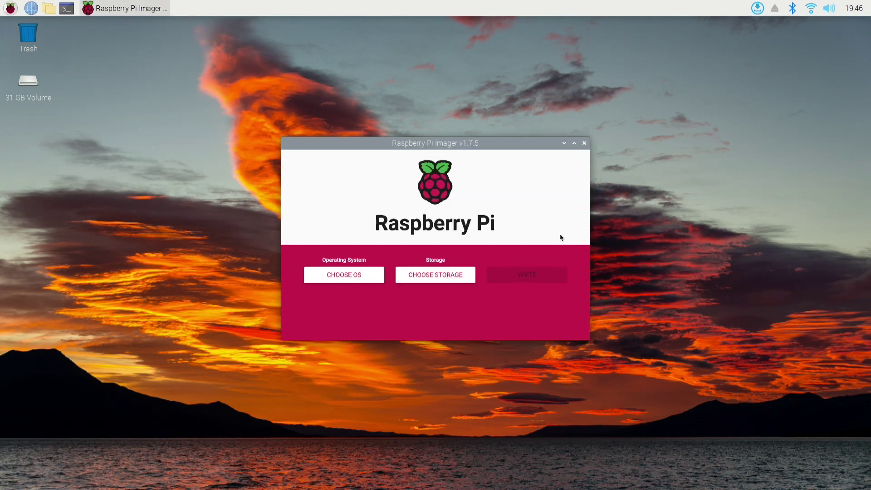
Erase the 31.0 GB MassStorageClass drive by formatting it as FAT32, and accept the data loss warning.
click(342, 274)
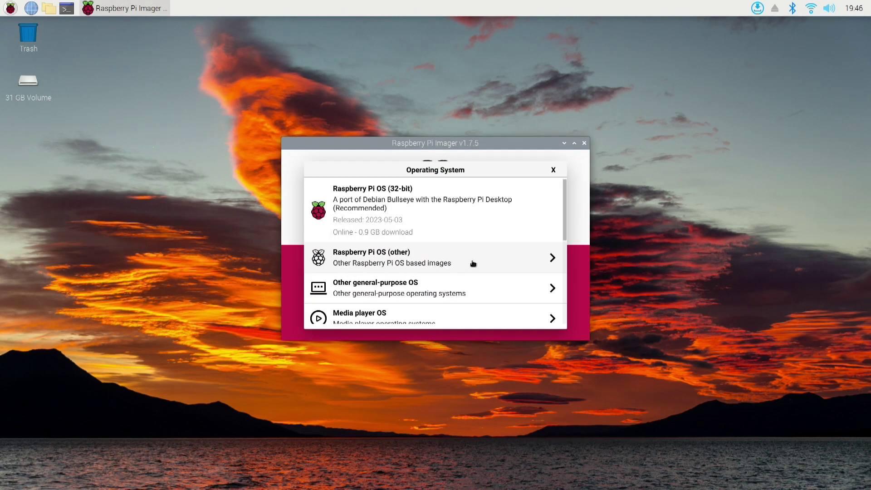
scroll(449, 286, down, 5)
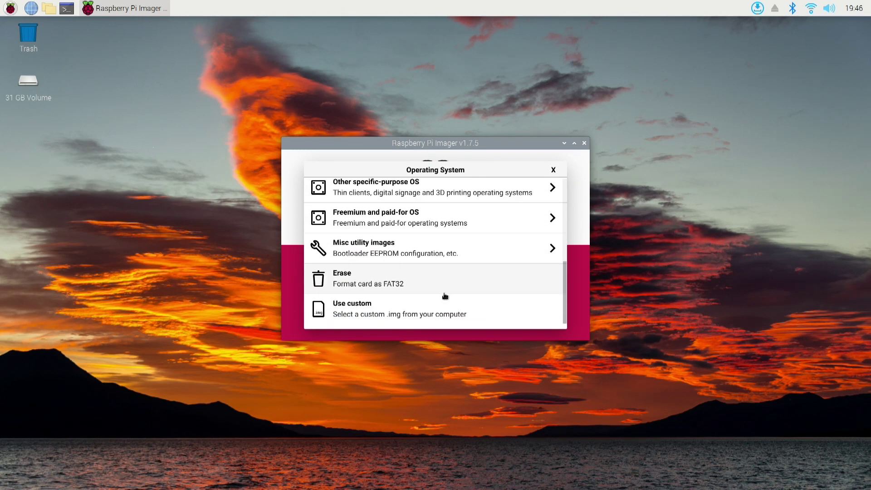
click(404, 282)
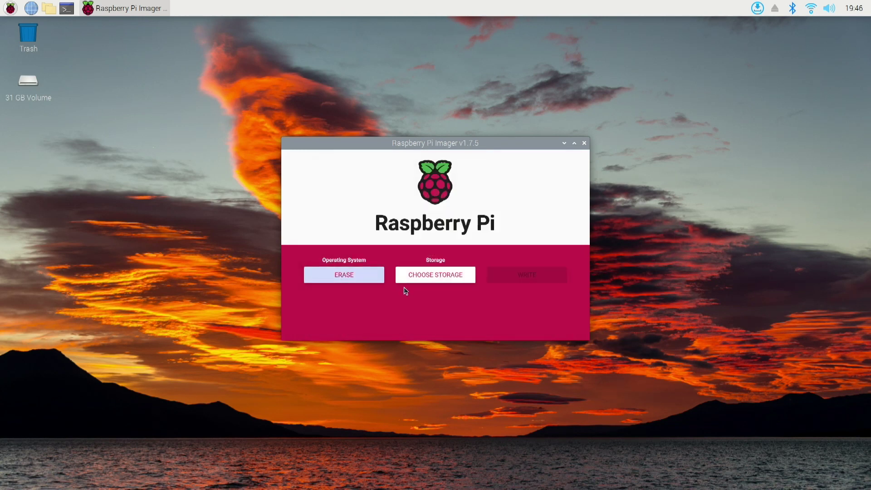
click(424, 278)
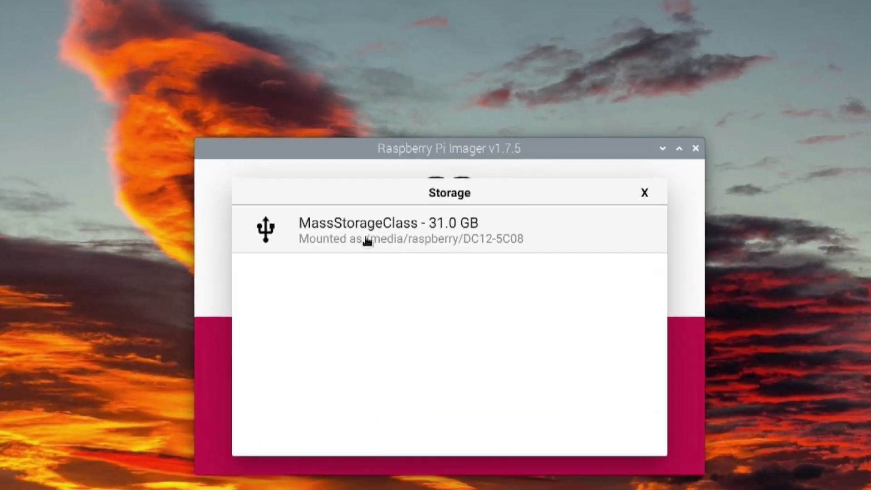
click(367, 241)
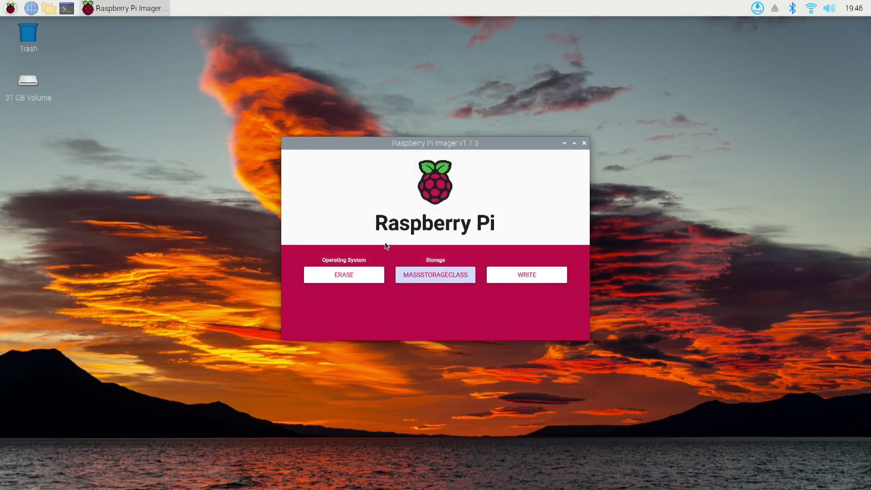
click(526, 274)
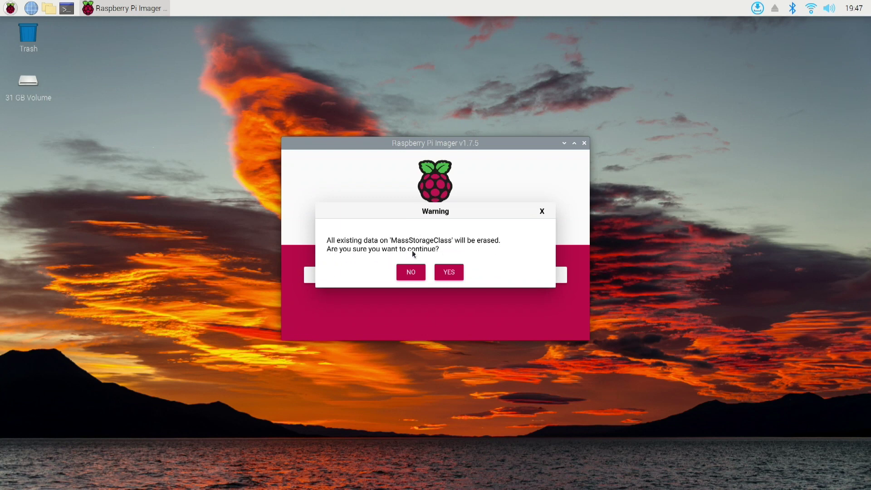
click(448, 272)
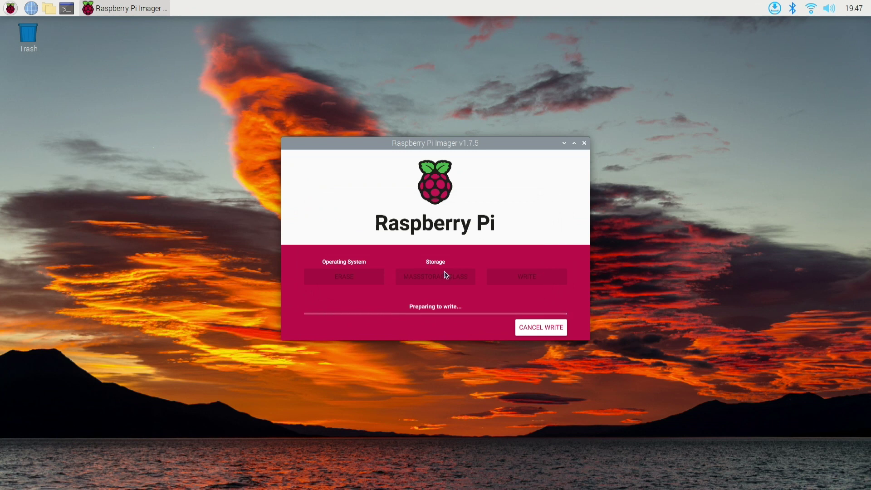
click(438, 275)
Show the available Ubuntu images among the other general-purpose operating systems.
click(352, 277)
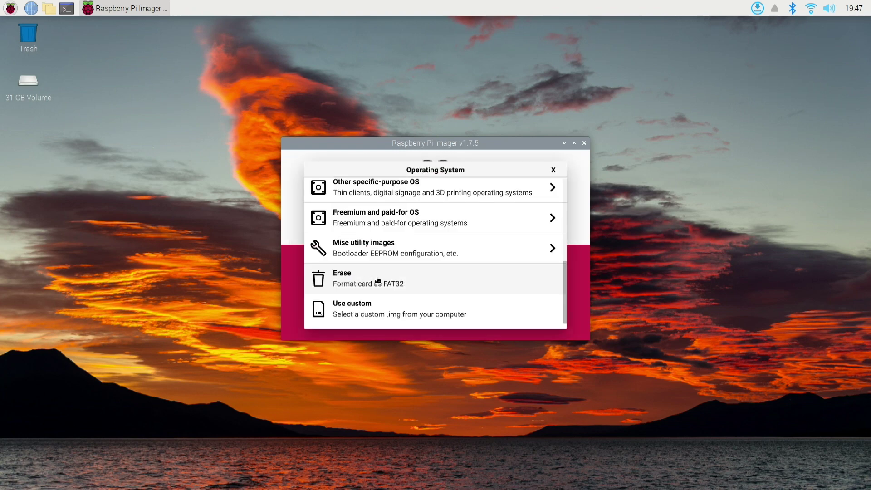
scroll(378, 280, up, 5)
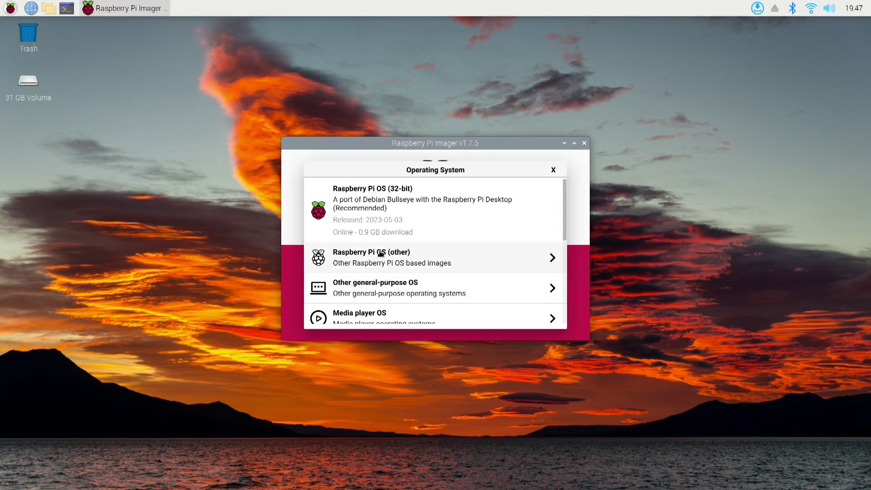
click(382, 283)
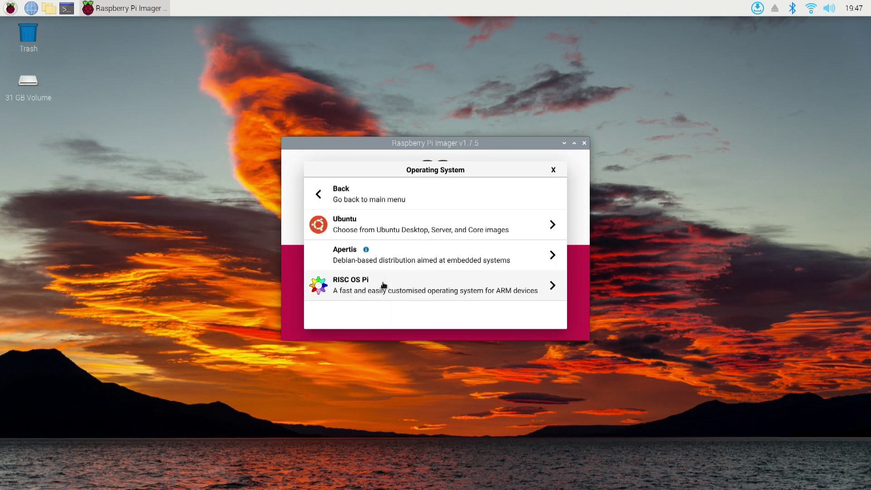
click(371, 231)
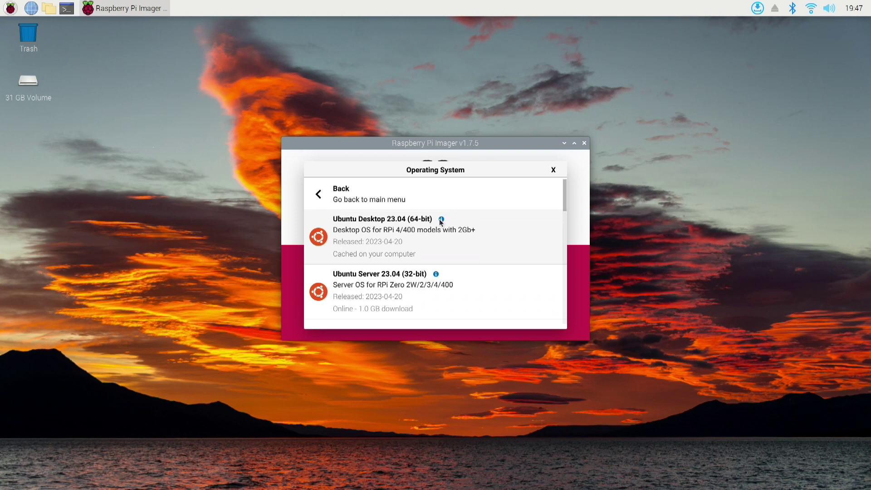
Read through the information web page for Ubuntu Desktop 23.04 (64-bit) and close the browser.
click(441, 220)
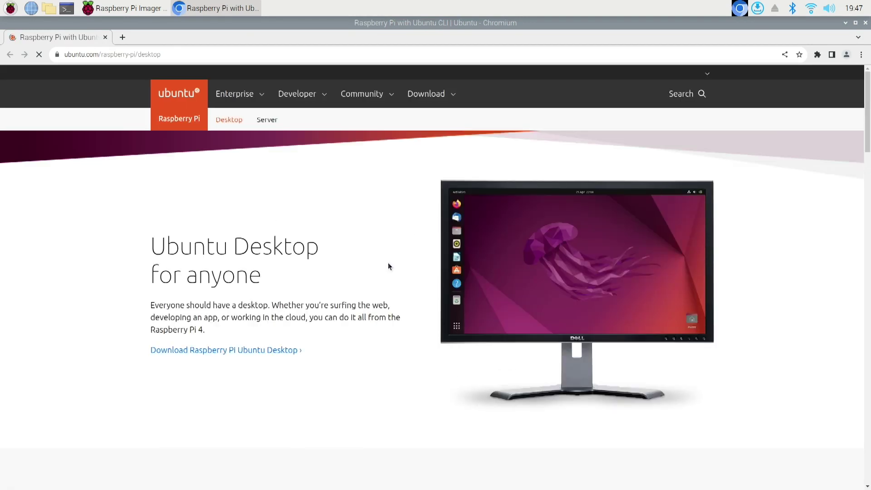
scroll(389, 264, down, 7)
scroll(393, 265, down, 12)
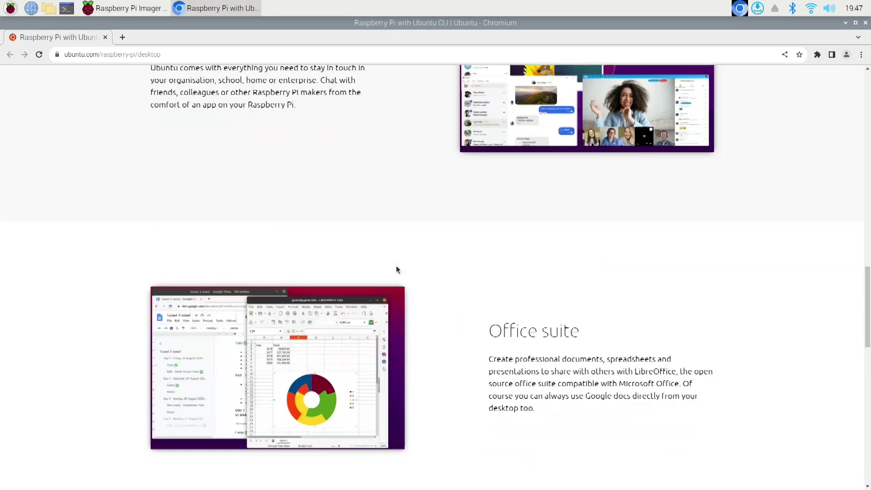
scroll(399, 268, up, 18)
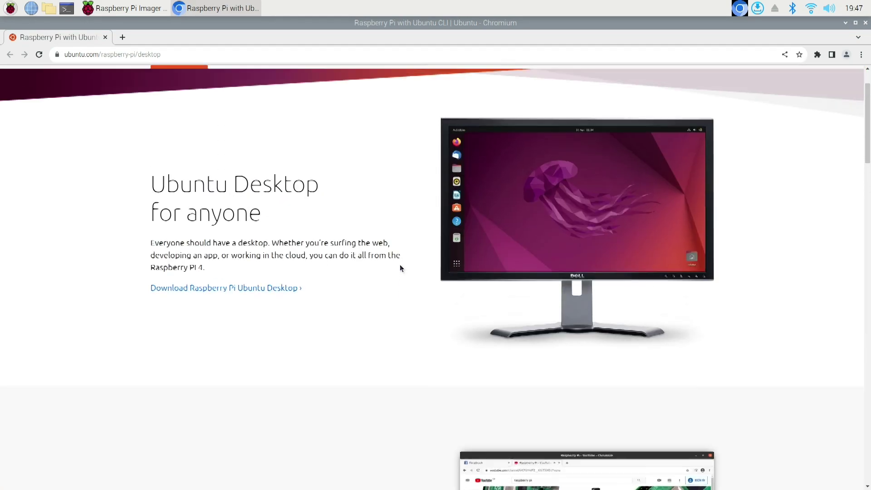
scroll(400, 268, up, 3)
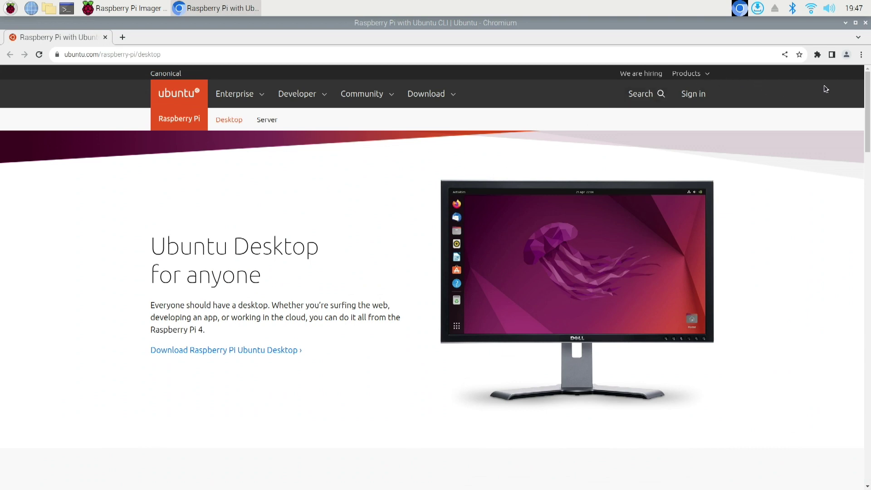
click(864, 23)
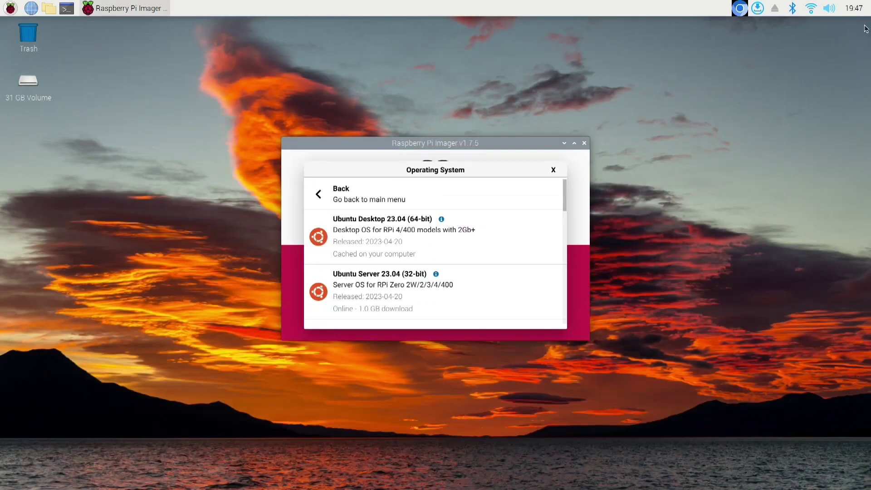
Write Ubuntu Desktop 23.04 (64-bit) to the MassStorageClass drive, agreeing to erase its existing data.
click(377, 239)
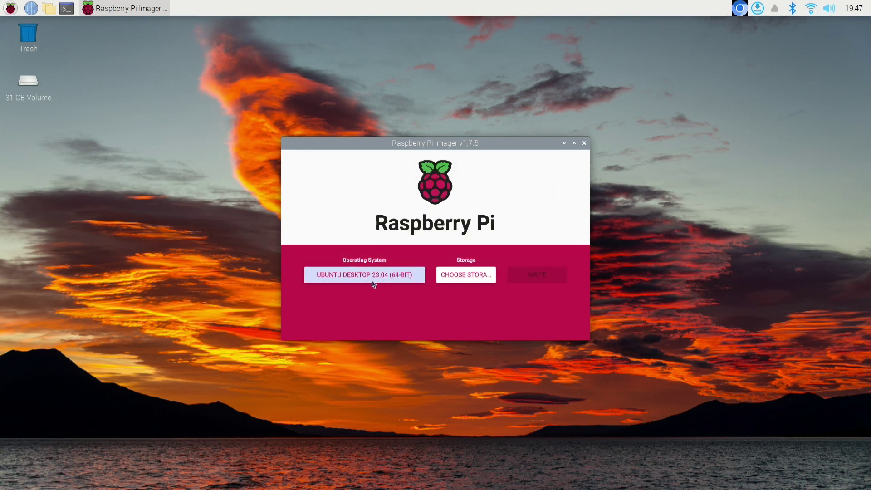
click(453, 274)
click(394, 201)
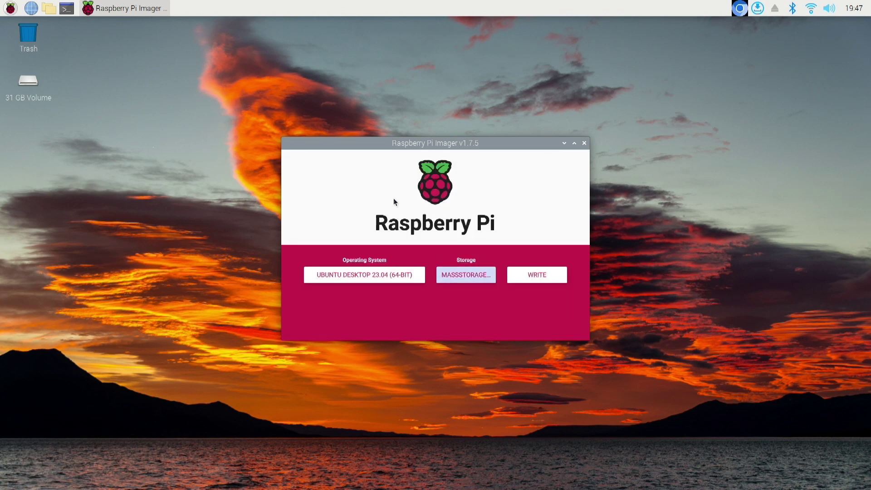
click(530, 275)
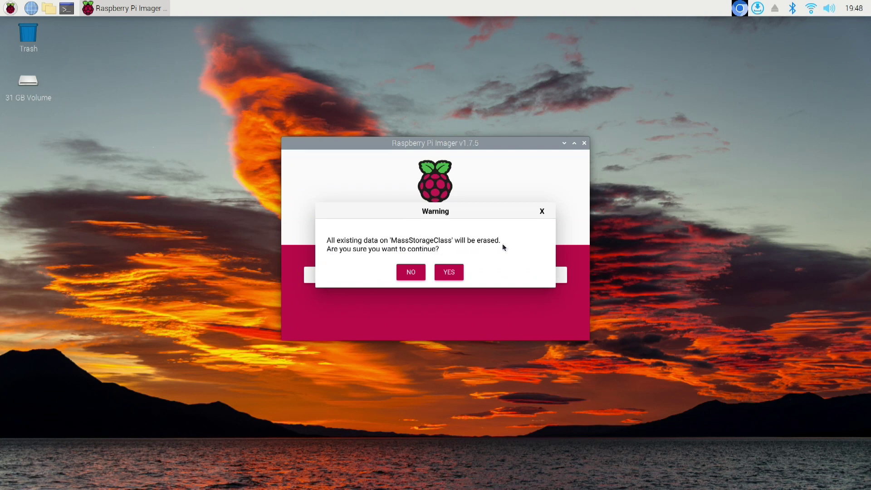
click(450, 274)
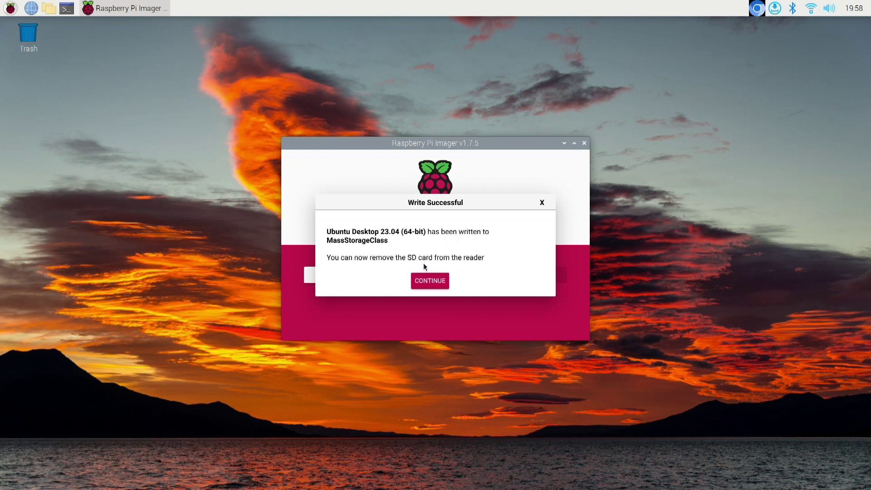
click(437, 282)
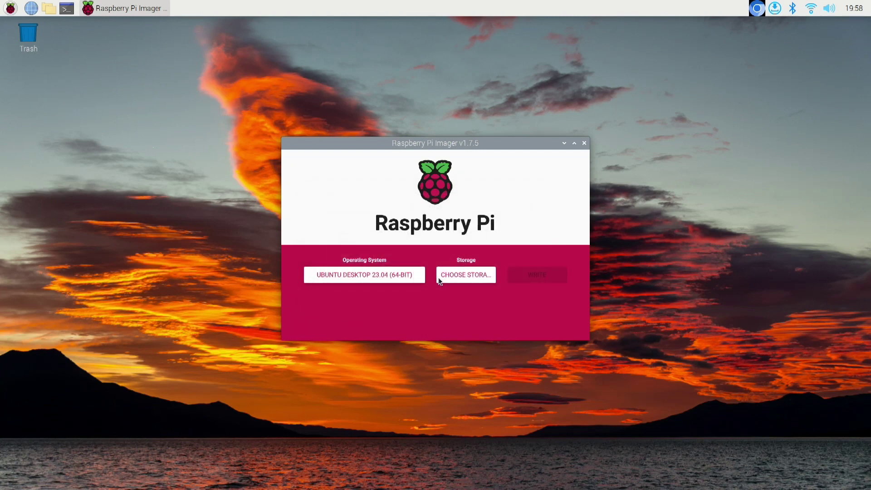
Close Raspberry Pi Imager and shut down the Raspberry Pi.
click(584, 144)
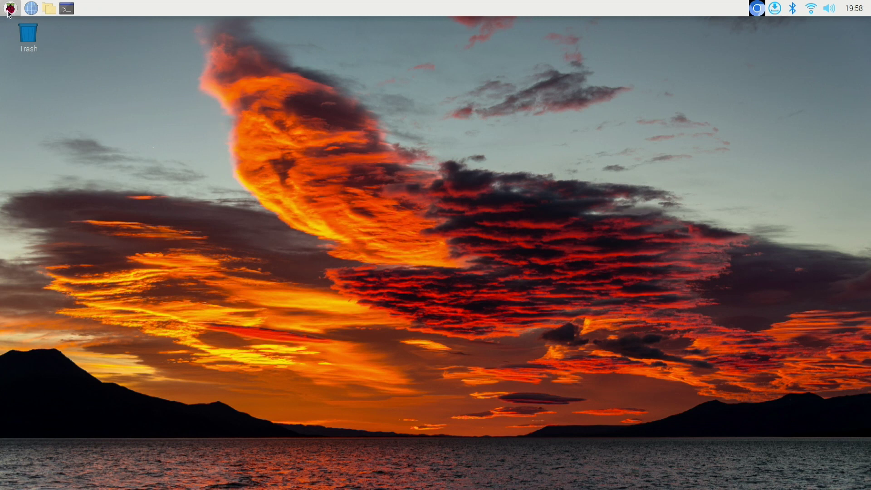
click(10, 10)
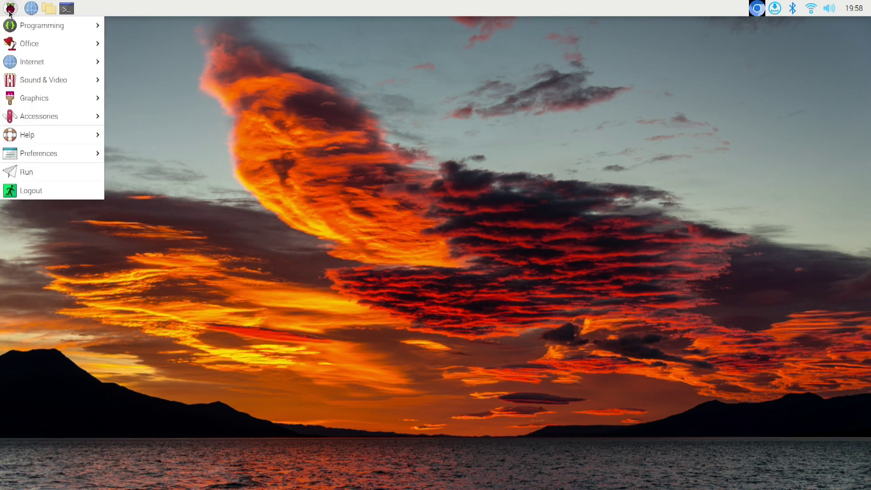
click(84, 198)
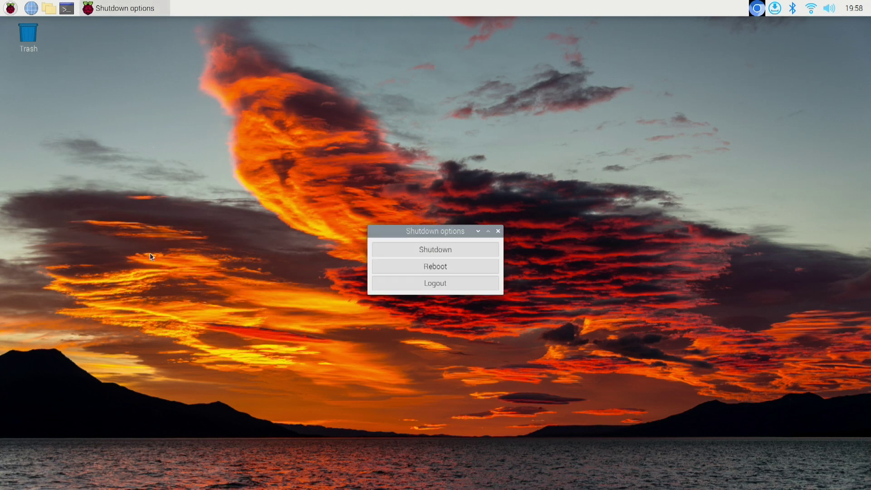
click(440, 250)
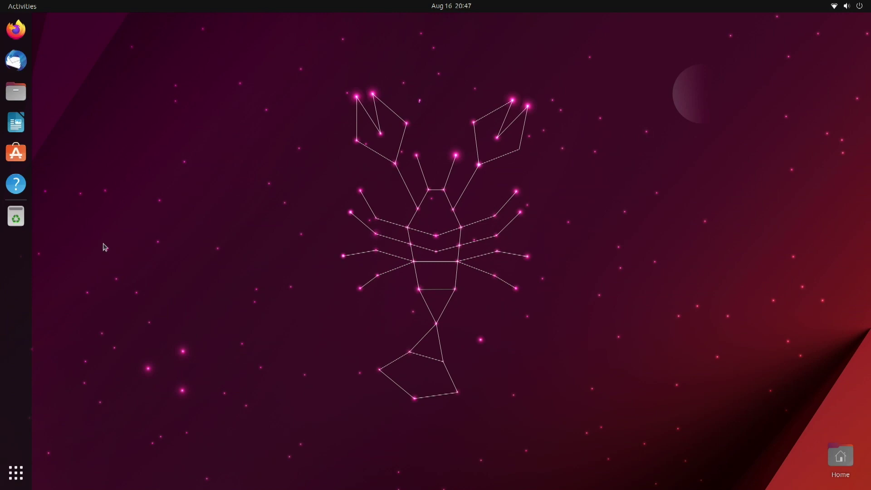
Open Firefox on the Ubuntu desktop and search Google for "ubuntu".
click(20, 36)
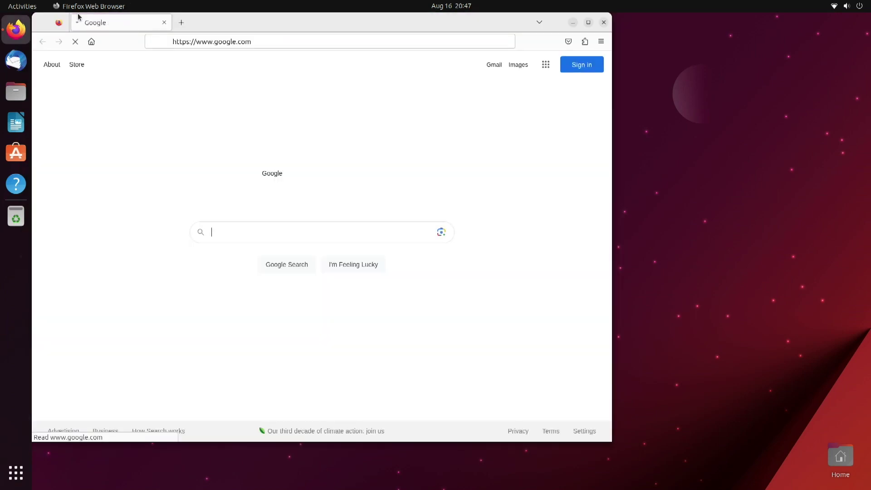
click(235, 233)
text(ub)
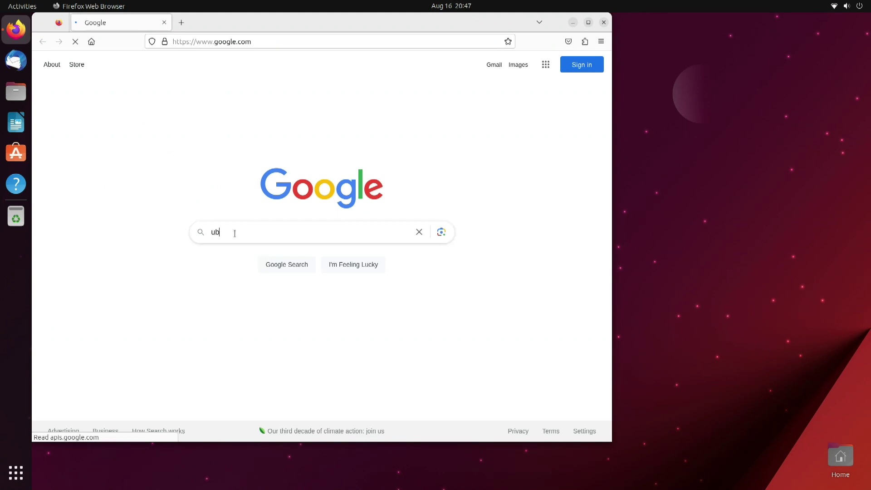
text(untu)
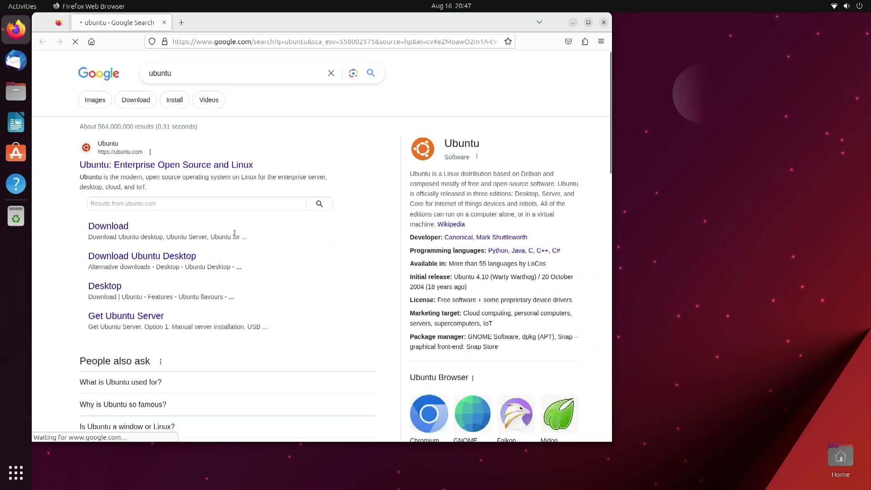
Open the official ubuntu.com site from the search results and look through its home page.
click(213, 166)
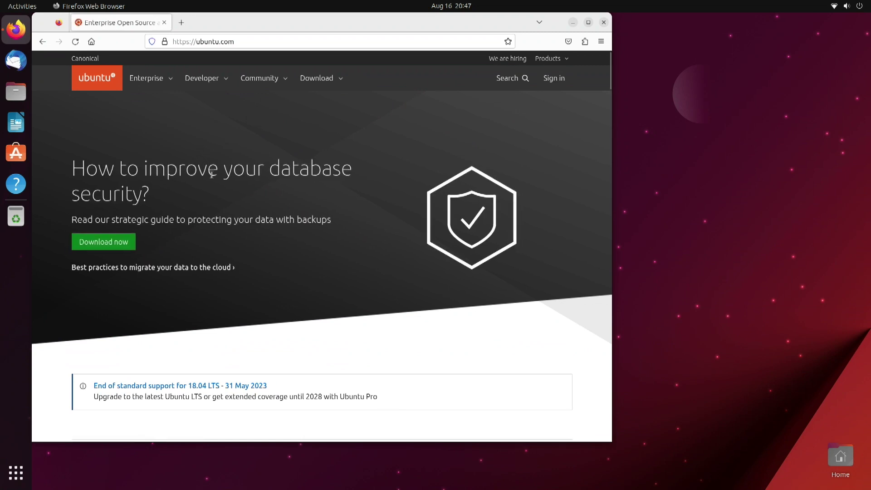
scroll(221, 192, down, 2)
scroll(221, 191, down, 5)
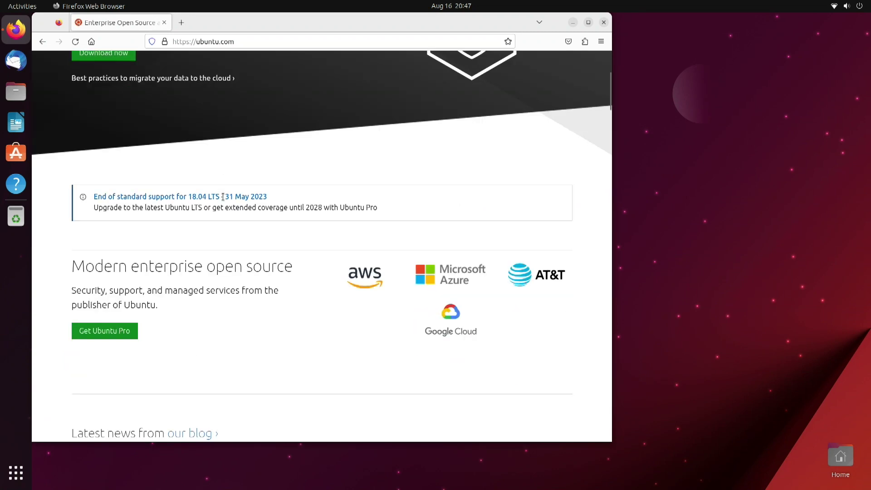
scroll(359, 161, down, 3)
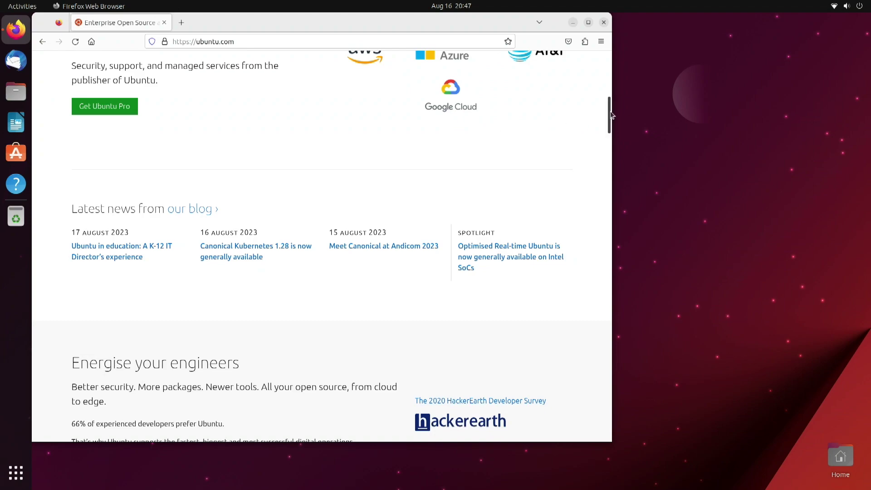
Open the Ubuntu Desktop download page from the site's download options, view it, and close Firefox.
drag(609, 120, 607, 52)
click(332, 80)
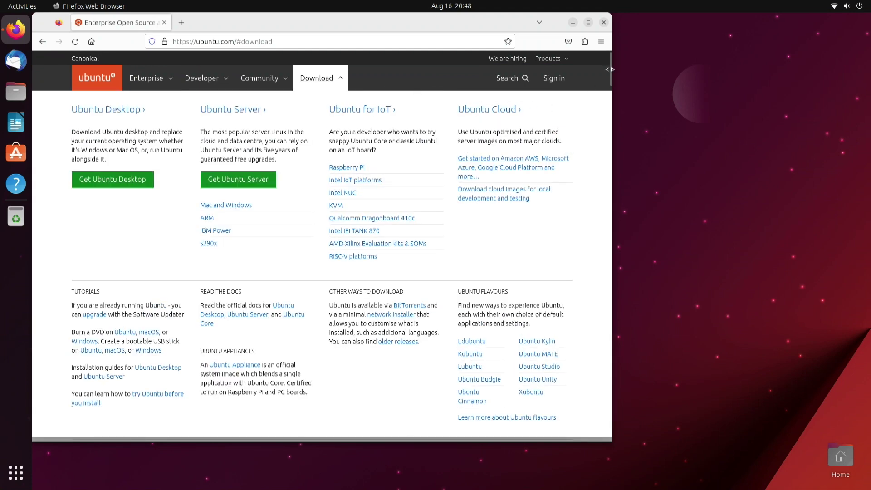
mouse_move(611, 66)
mouse_down()
mouse_move(592, 158)
mouse_move(599, 64)
mouse_up()
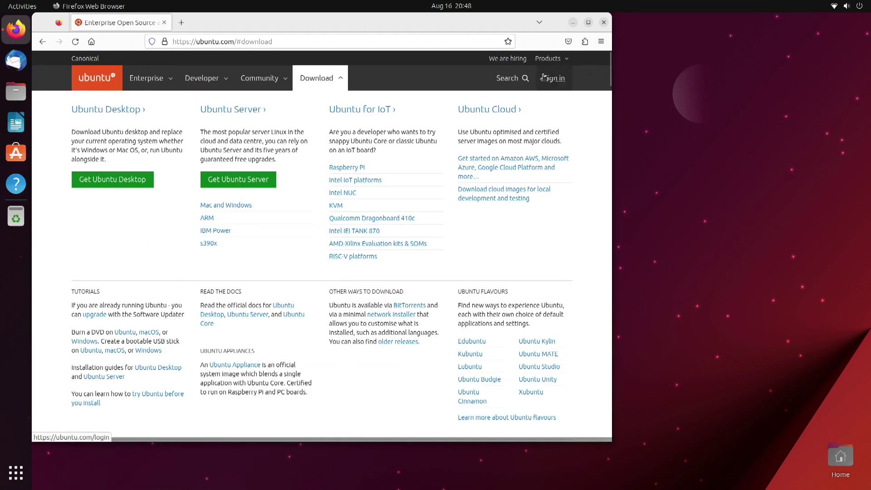
click(121, 112)
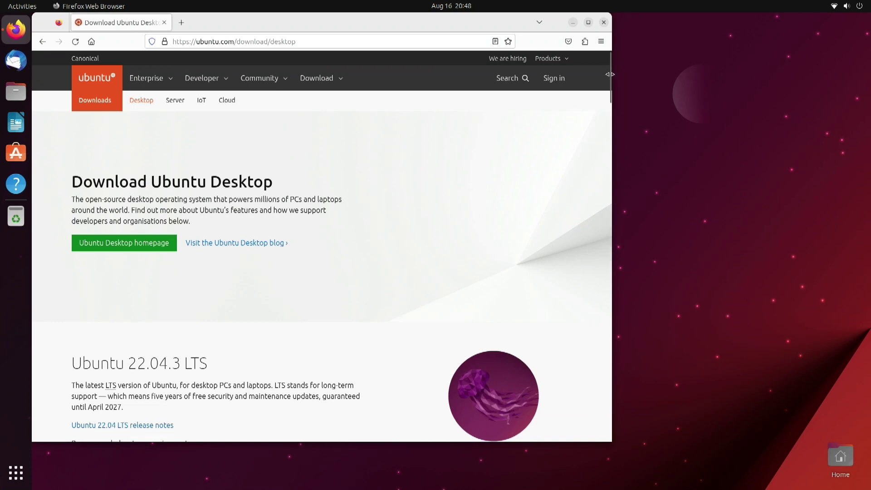
drag(611, 75, 604, 42)
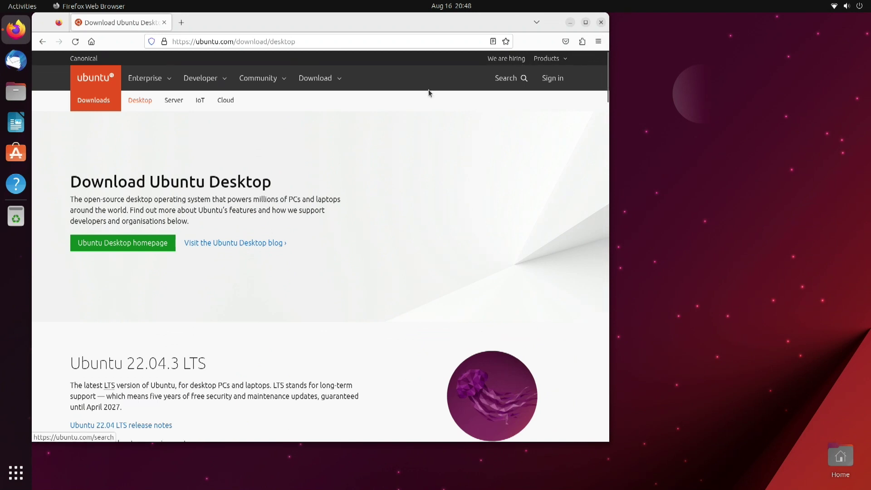
click(601, 23)
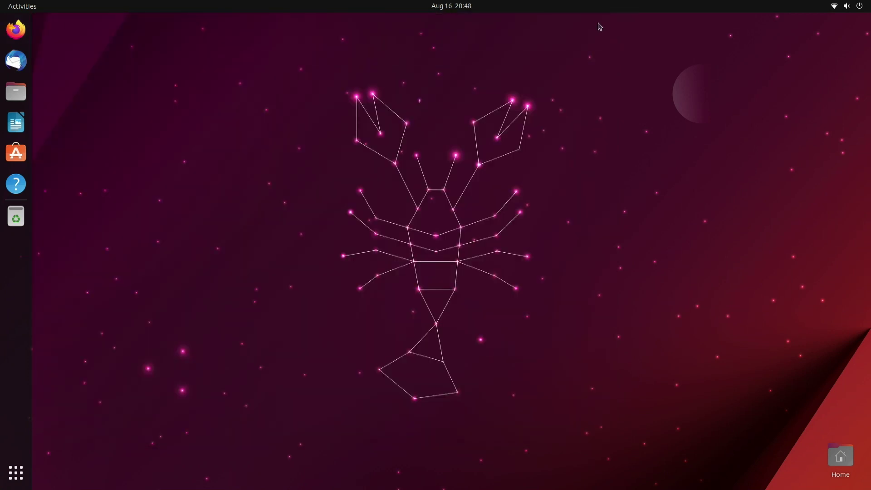
Launch LibreOffice Writer to view its blank document window and close it again.
click(16, 121)
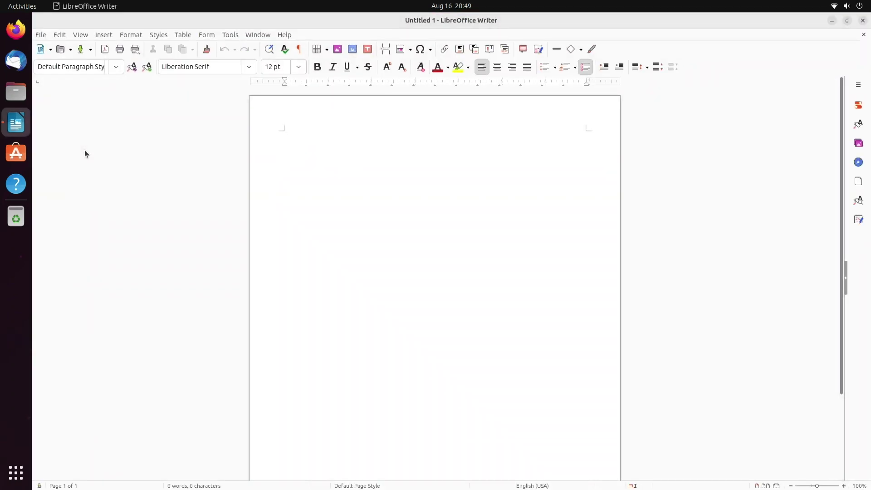
click(862, 21)
Open Ubuntu Software and browse the Editor's Choice apps and the categories on its Explore page.
click(15, 153)
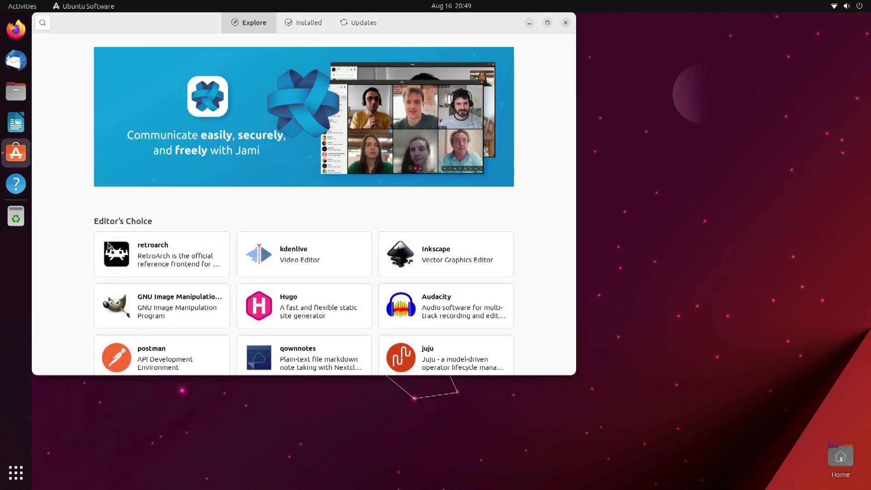
scroll(229, 254, down, 5)
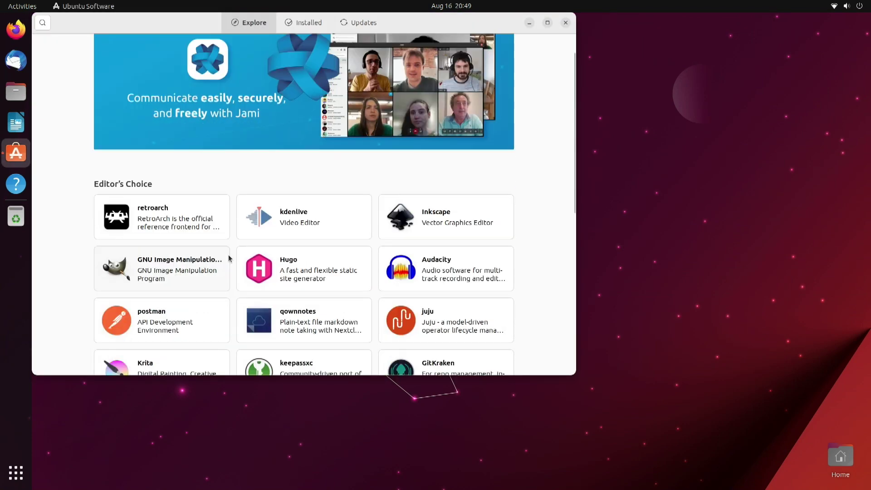
scroll(225, 259, down, 2)
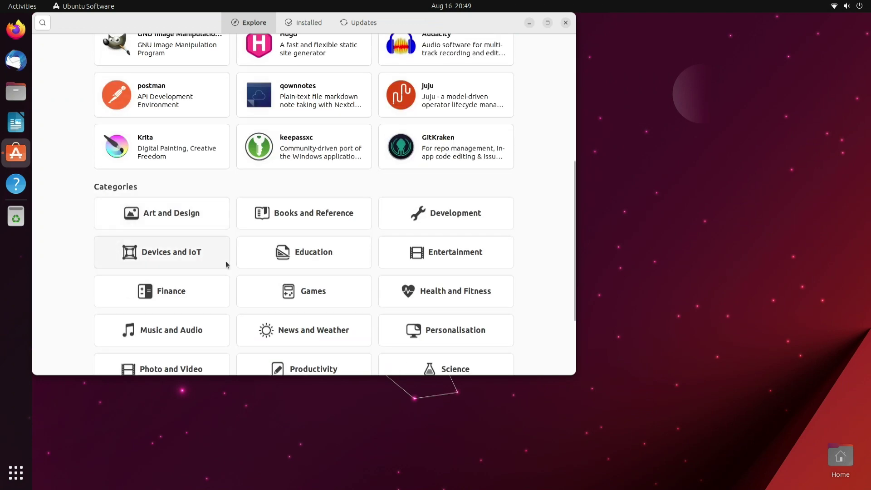
scroll(221, 260, up, 5)
scroll(222, 252, up, 2)
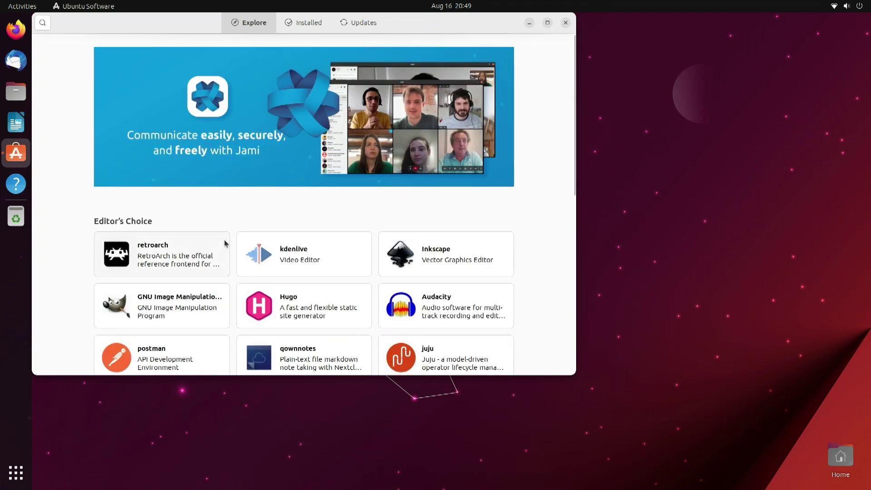
Review the installed applications and the available updates in Ubuntu Software, and close it.
click(304, 23)
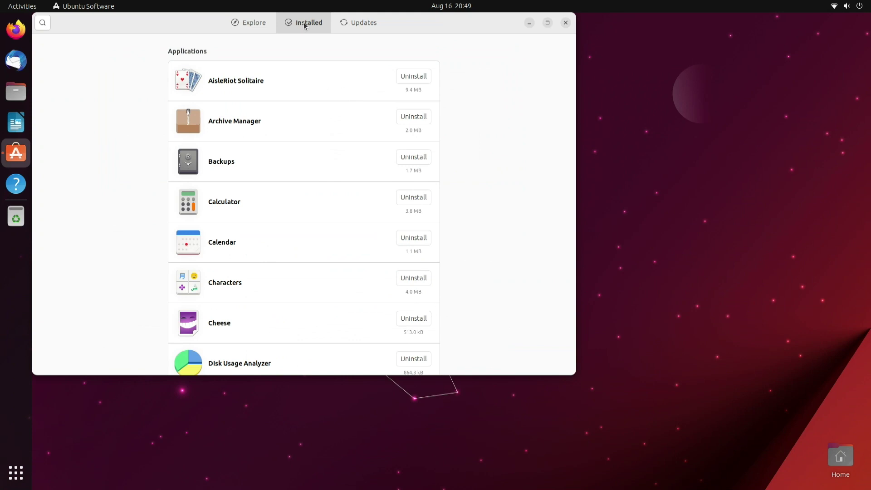
scroll(326, 177, down, 5)
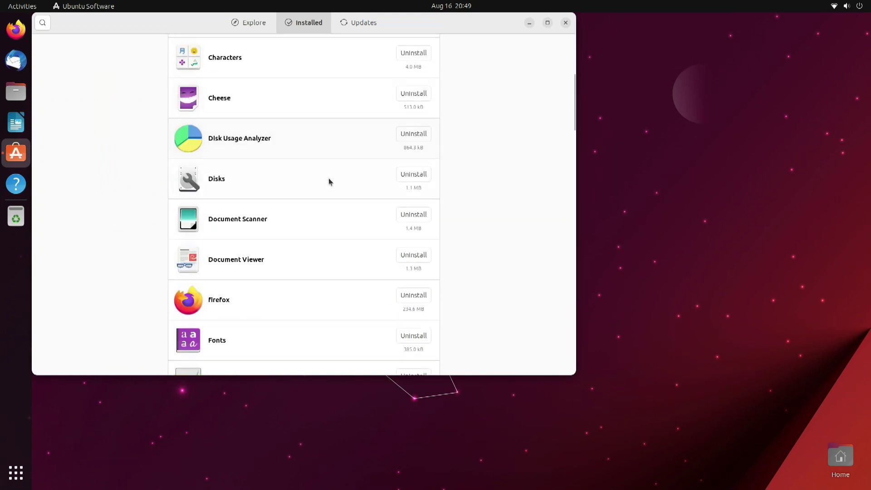
scroll(329, 105, up, 5)
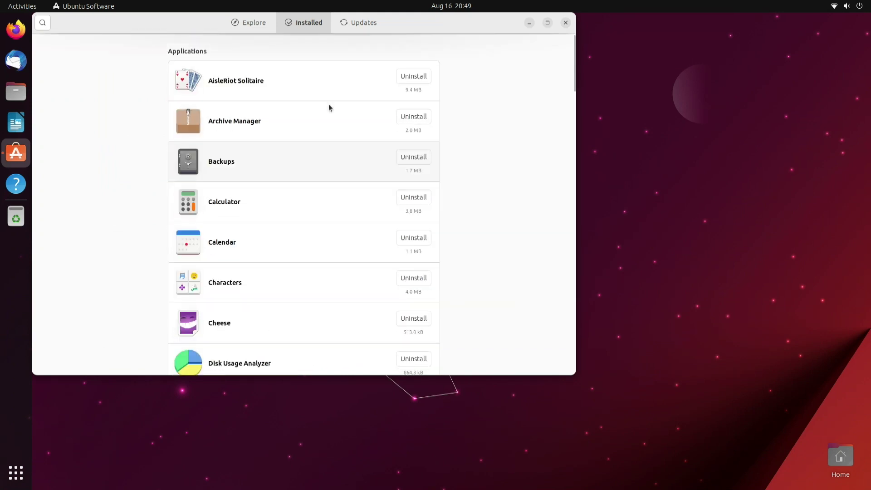
click(352, 23)
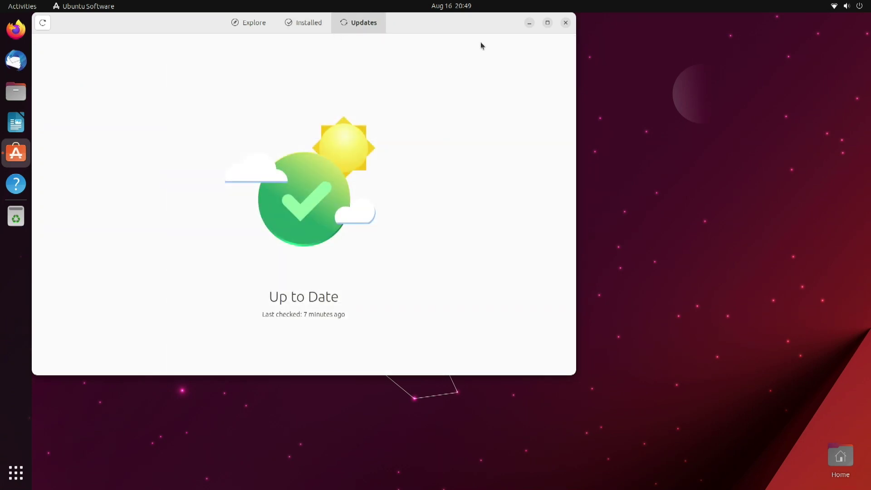
click(566, 23)
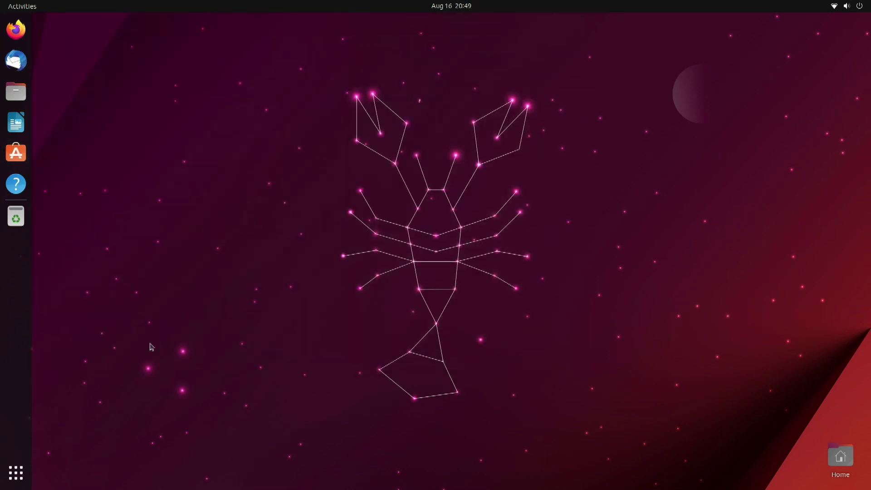
Show all installed applications, look through both pages of the app grid, and return to the desktop.
click(15, 472)
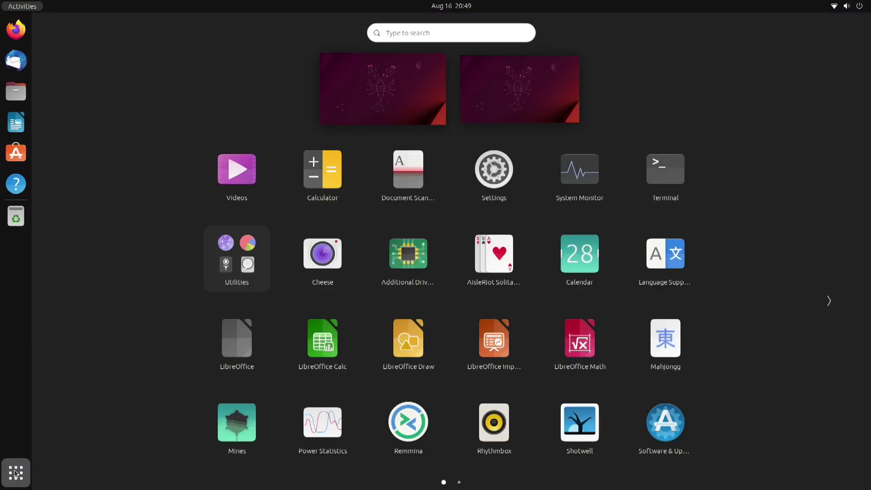
click(833, 301)
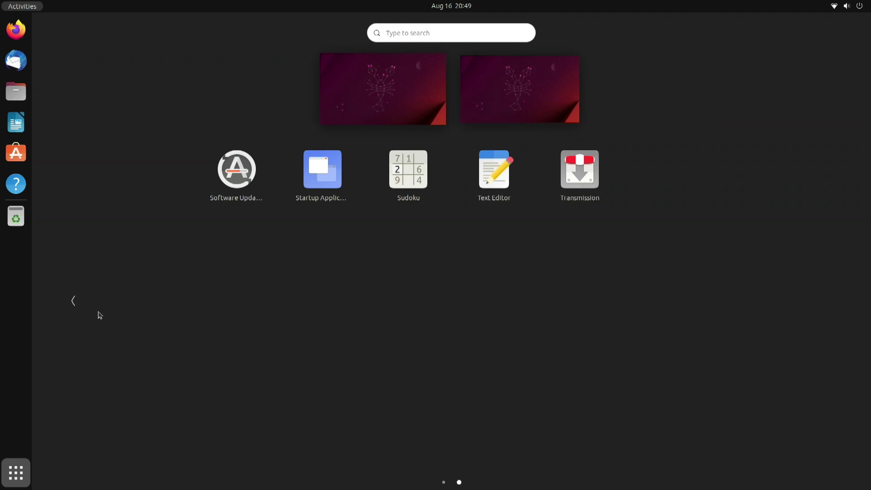
click(74, 302)
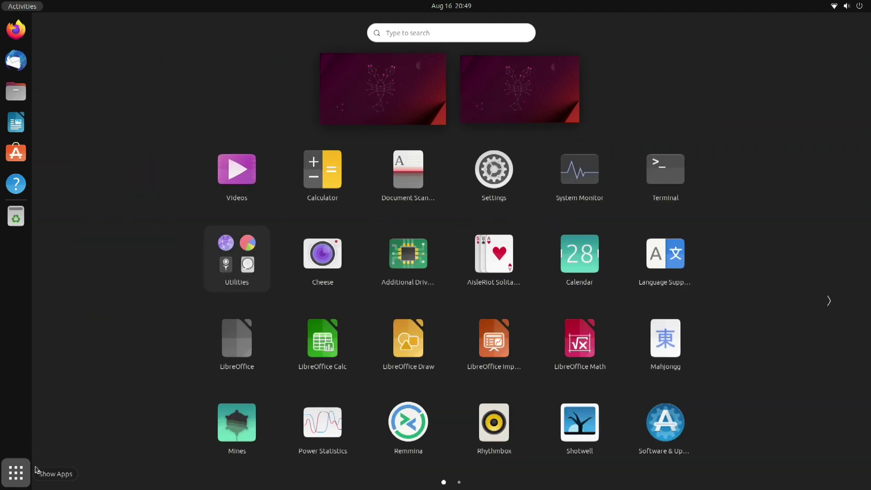
click(371, 121)
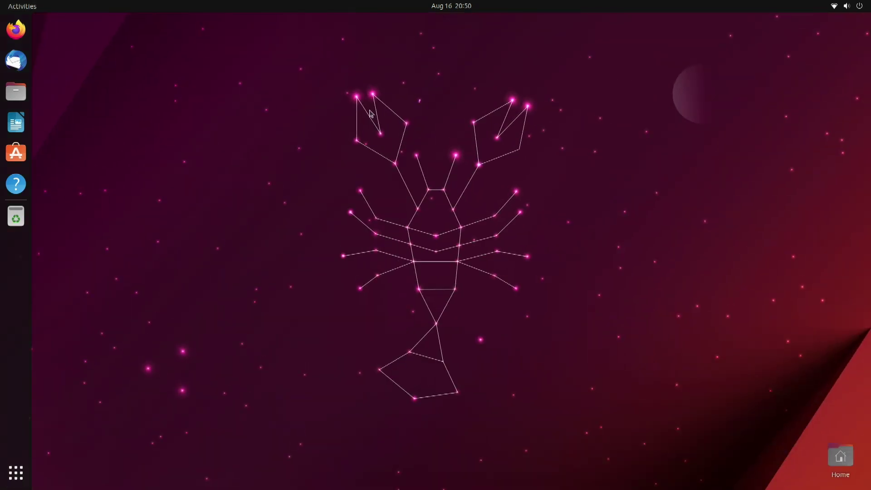